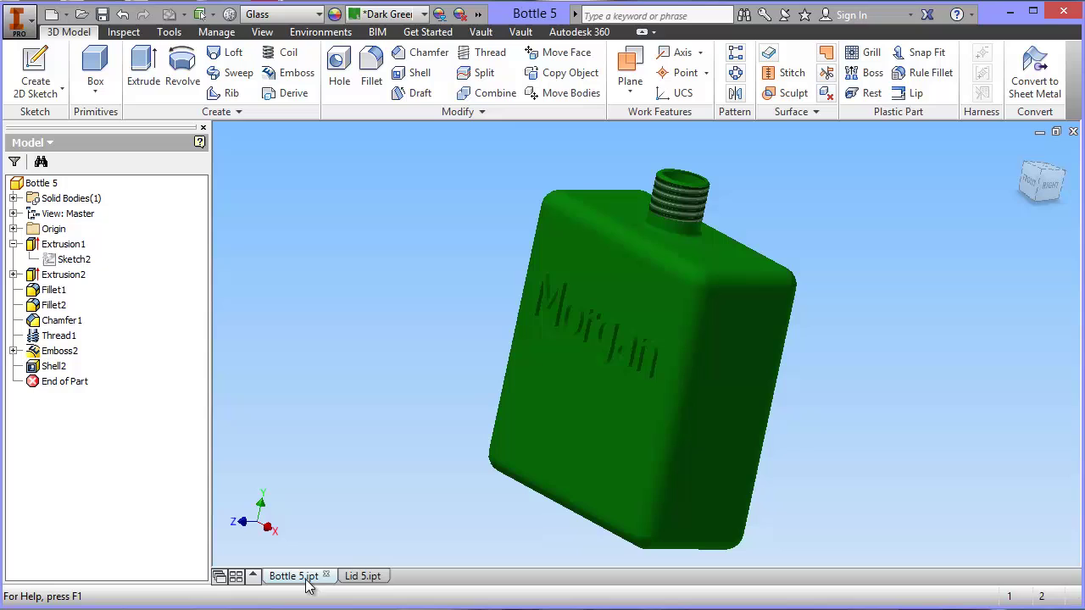
- Open the Inventor application menu from the Bottle 5 part window
mouse_move(365, 584)
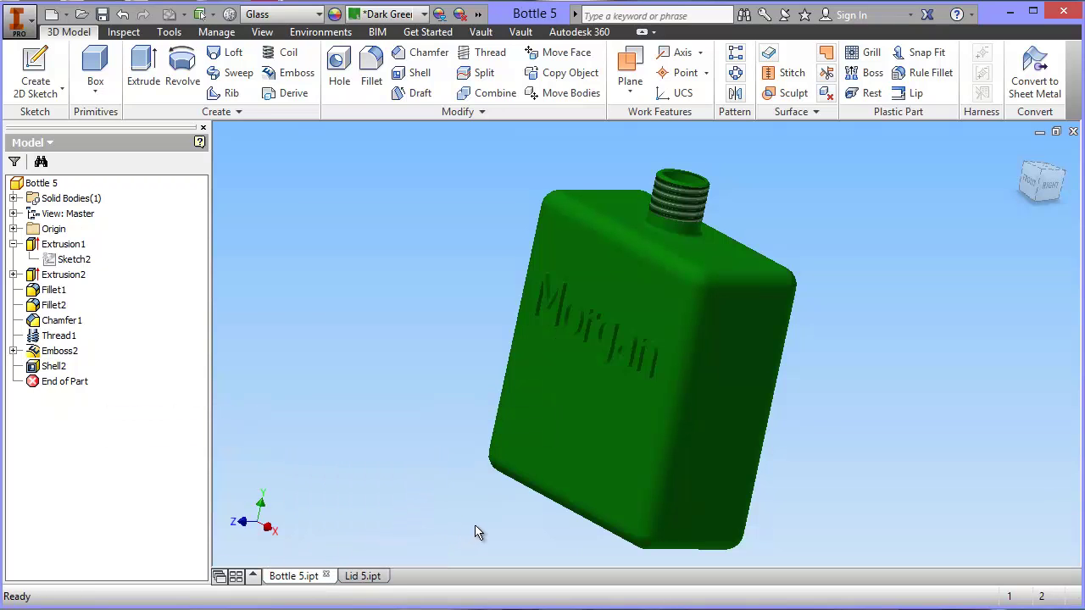
click(19, 19)
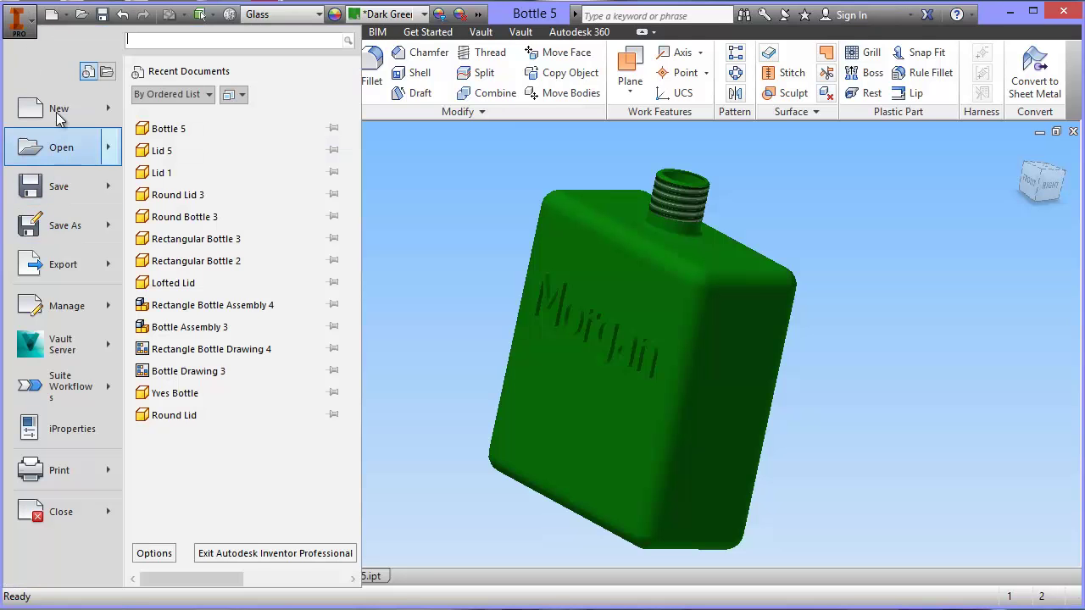
- Create a new assembly from the metric Standard (mm).iam template
click(54, 110)
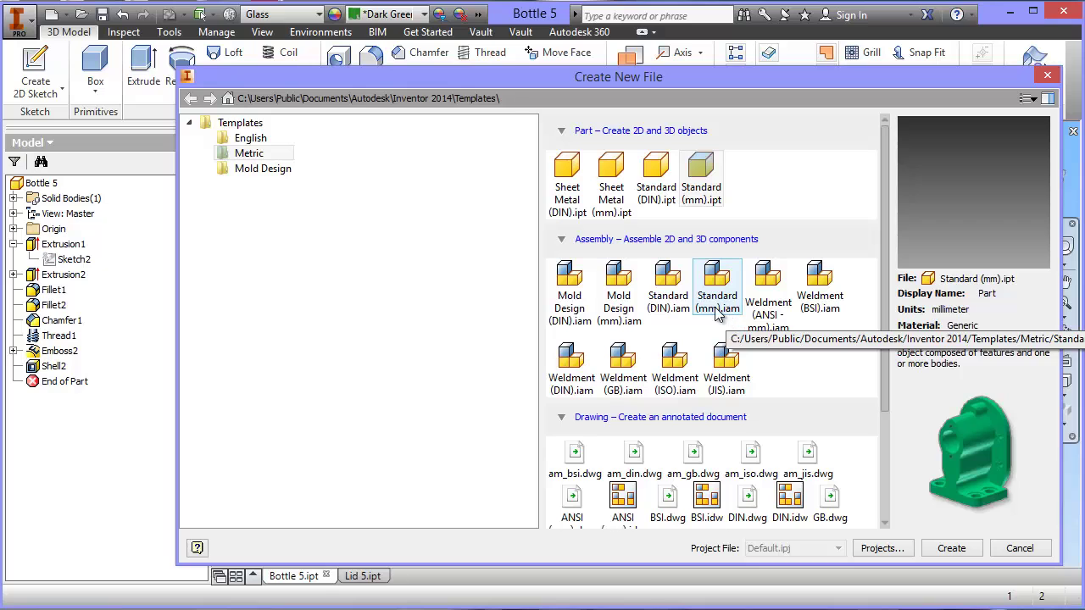
click(717, 277)
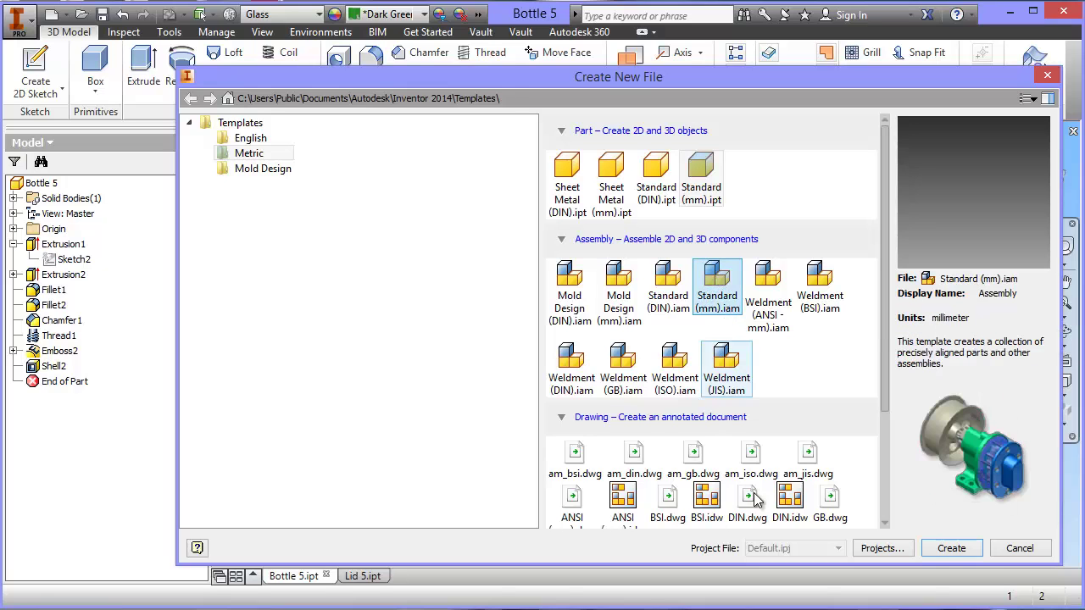
click(951, 548)
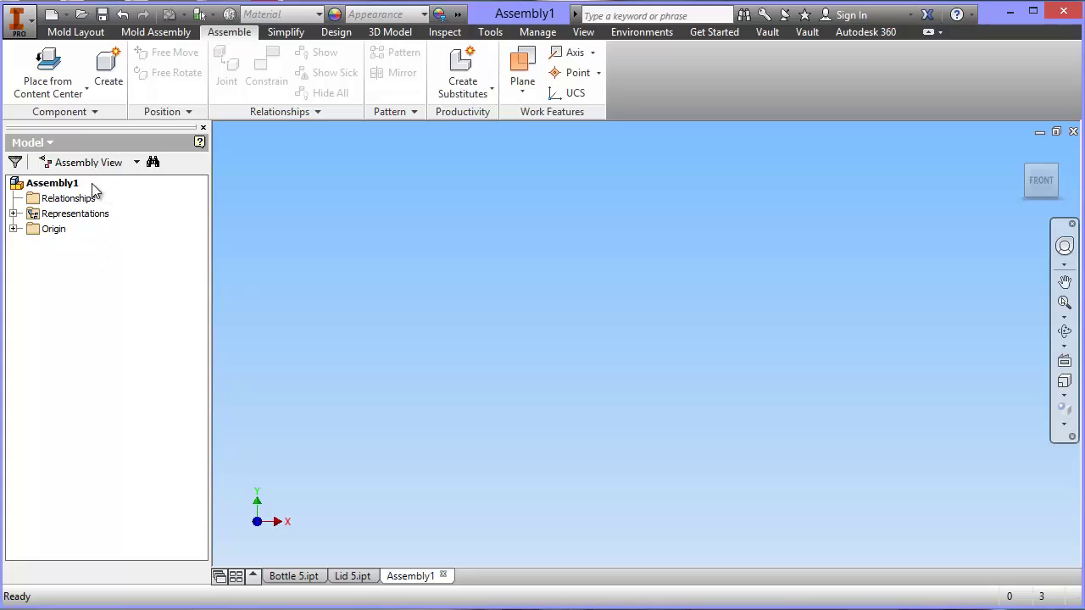
- Place a single Bottle 5 instance into Assembly1 and pan it into view
click(68, 198)
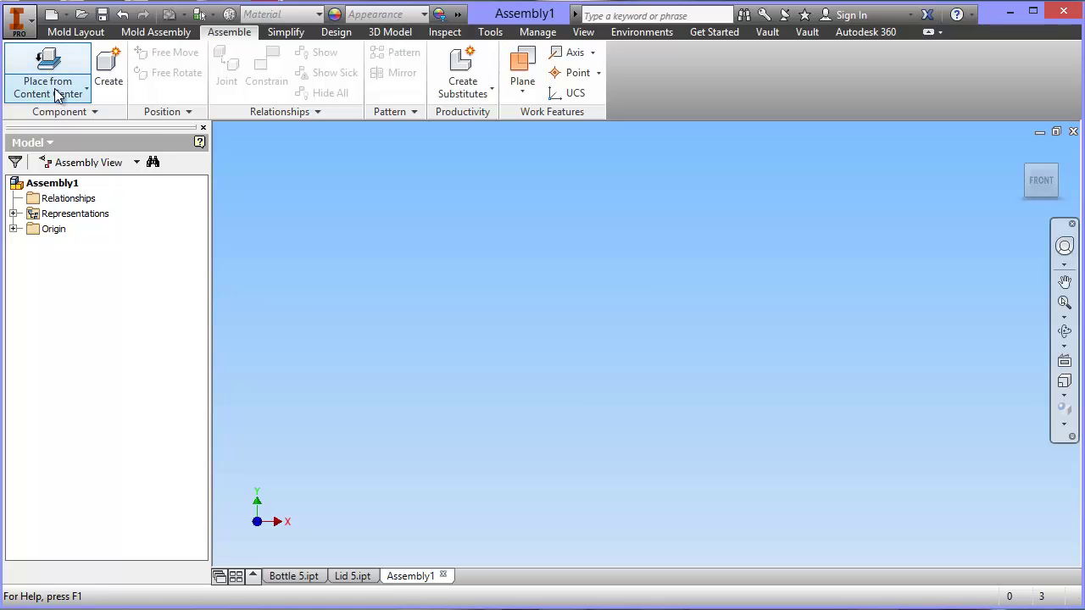
click(86, 88)
click(31, 124)
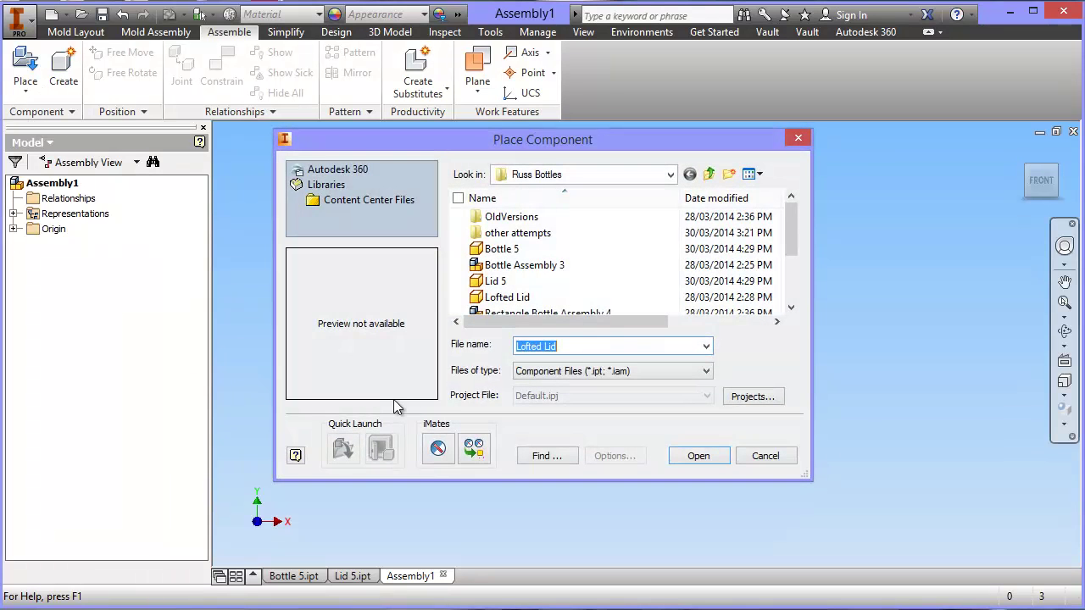
click(498, 251)
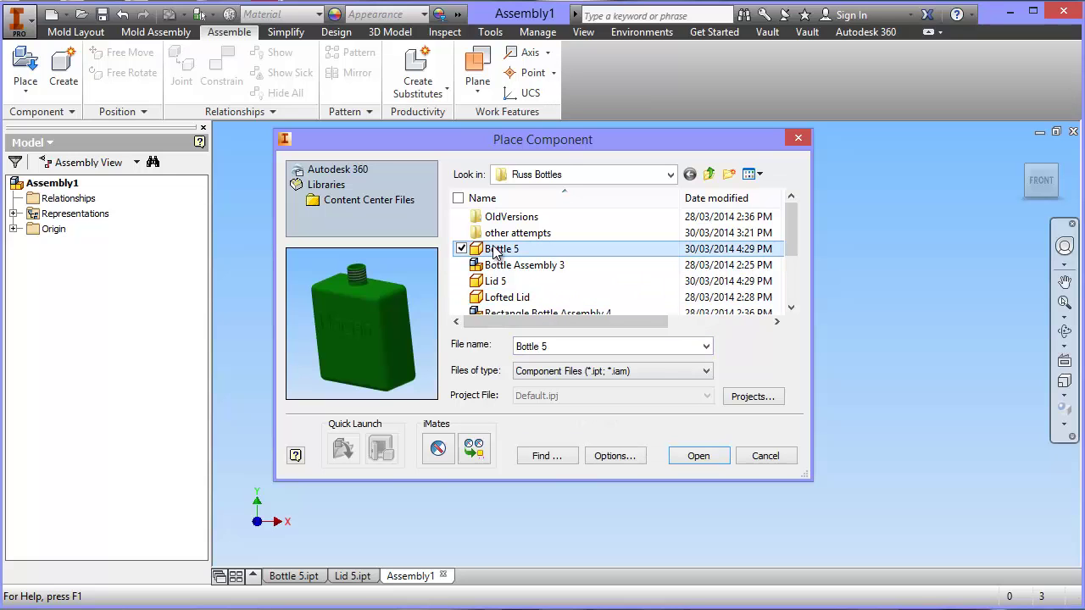
click(699, 456)
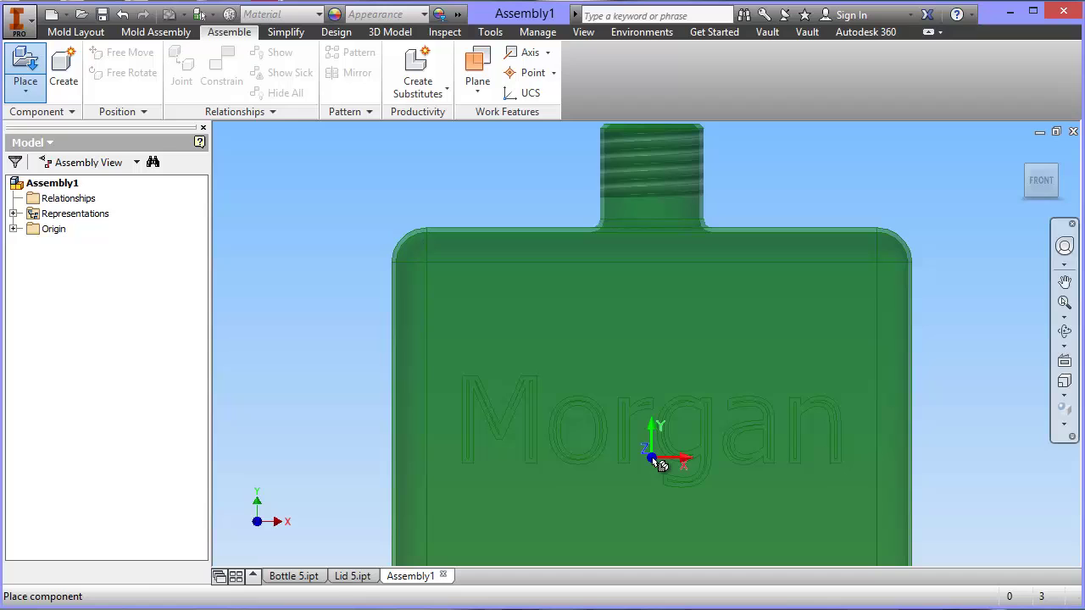
click(652, 457)
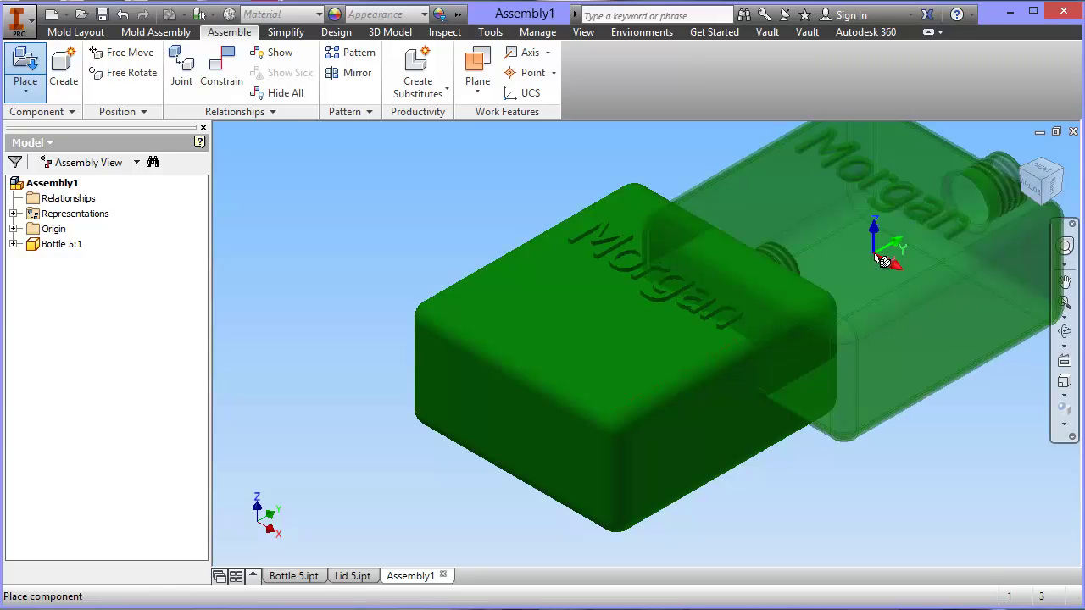
right_click(878, 260)
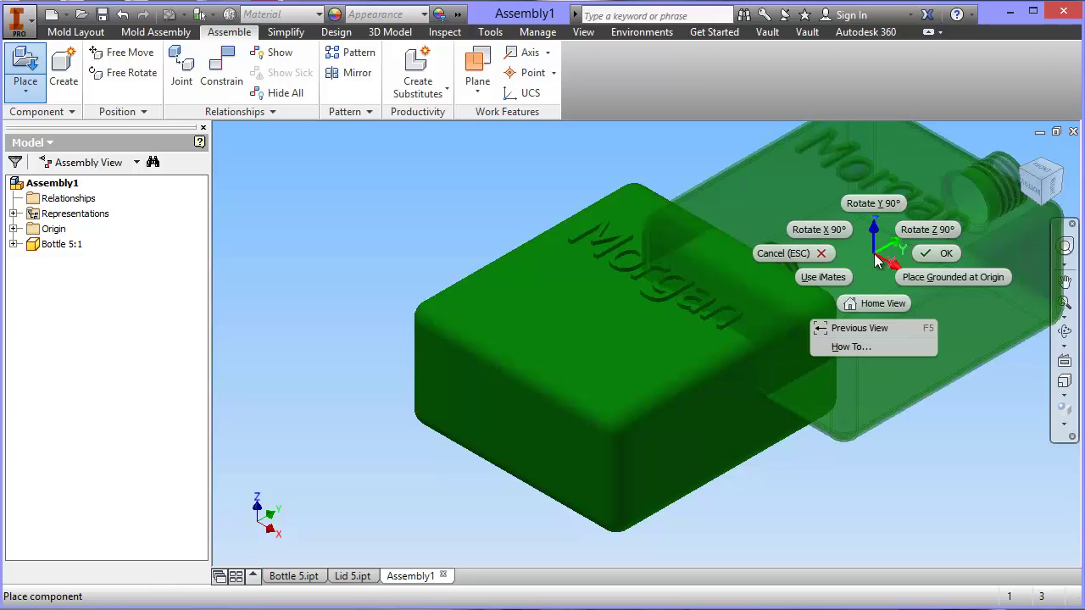
click(931, 252)
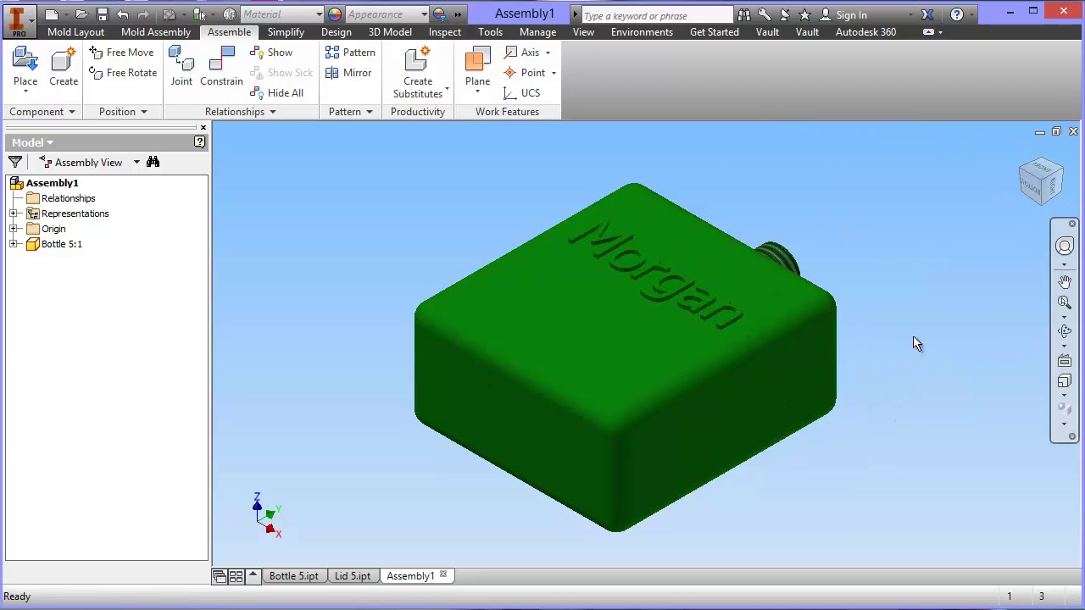
key(F2)
drag(915, 300, 777, 361)
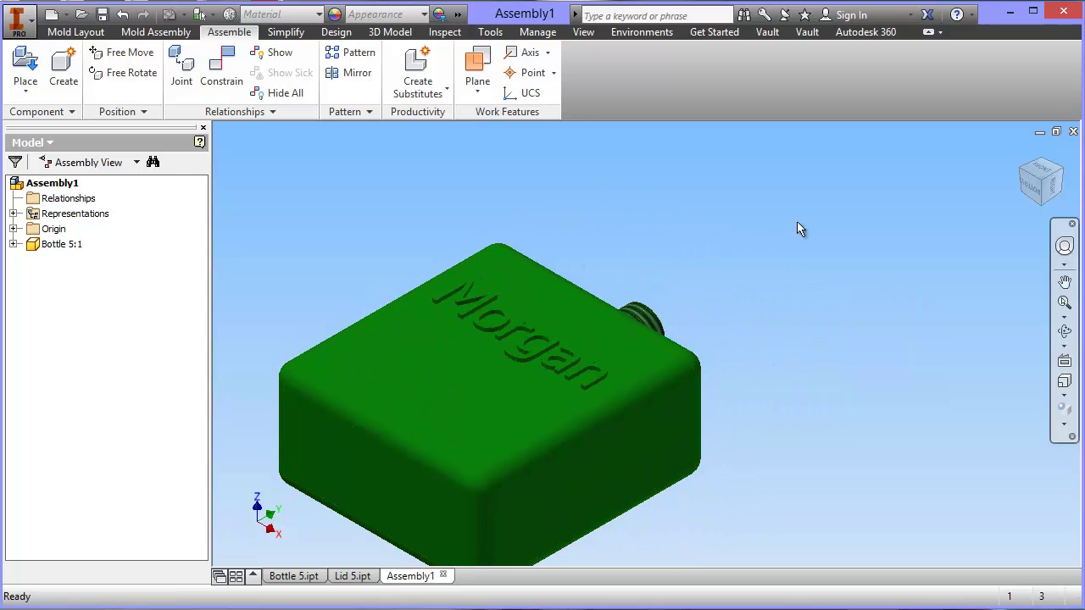
key(F2)
- Place a single Lid 5 instance next to the bottle
click(25, 61)
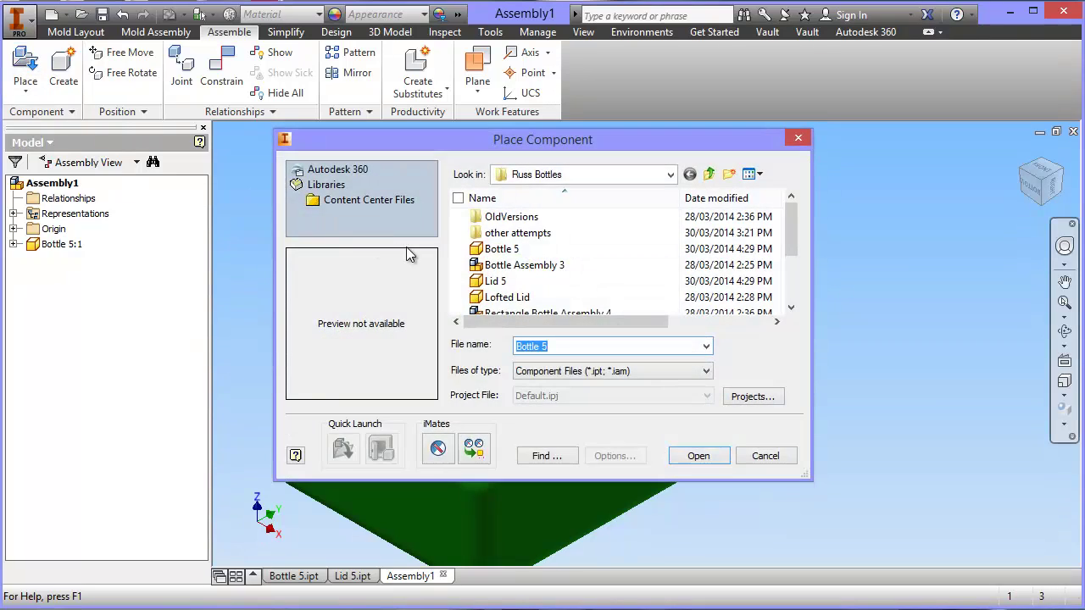
click(506, 297)
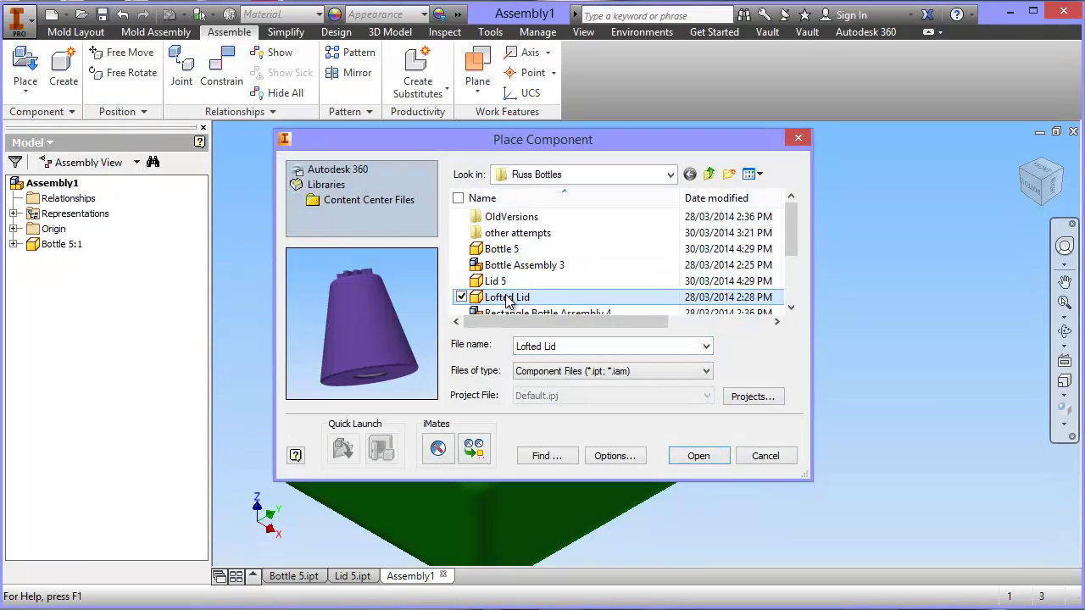
click(500, 281)
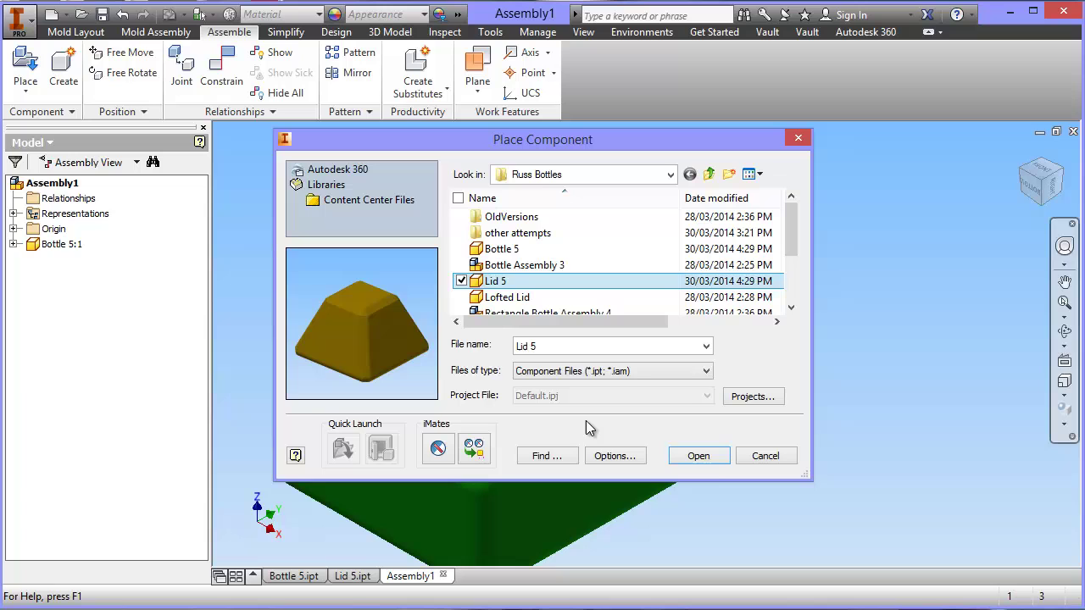
click(700, 454)
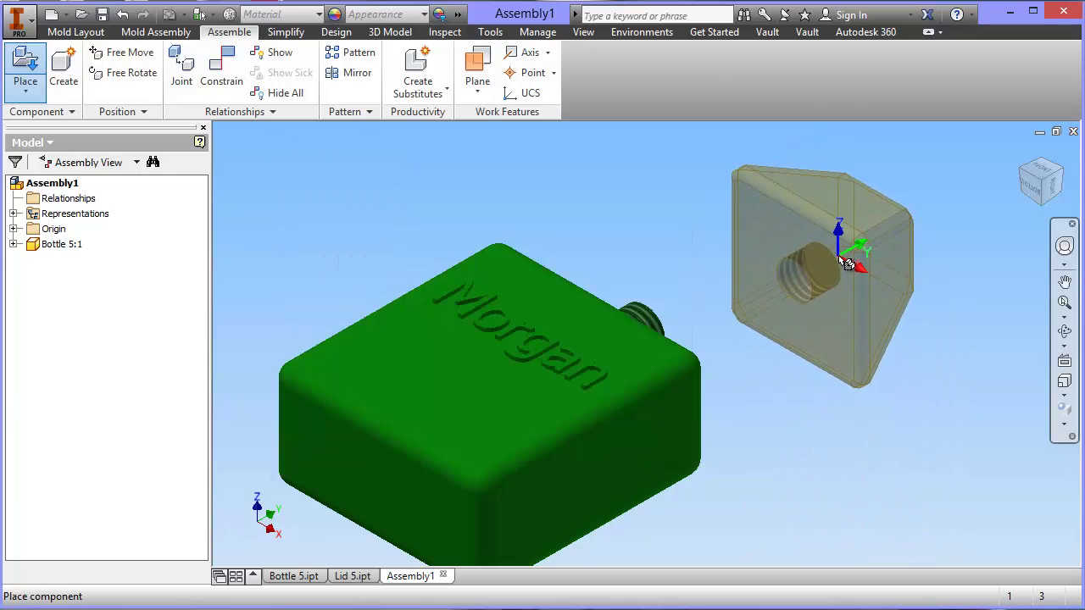
click(847, 263)
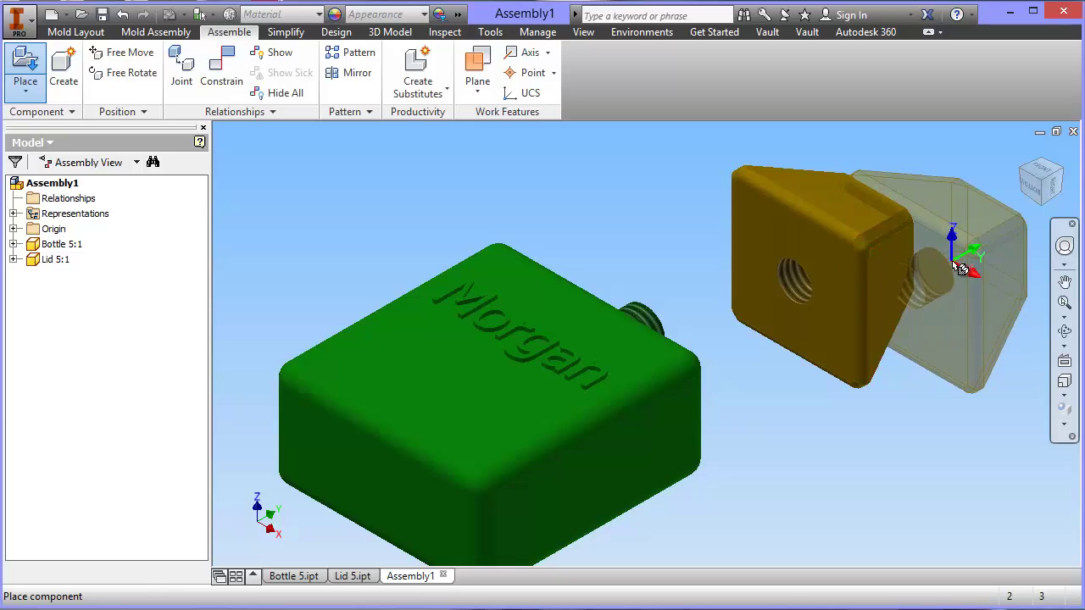
right_click(954, 267)
click(1007, 267)
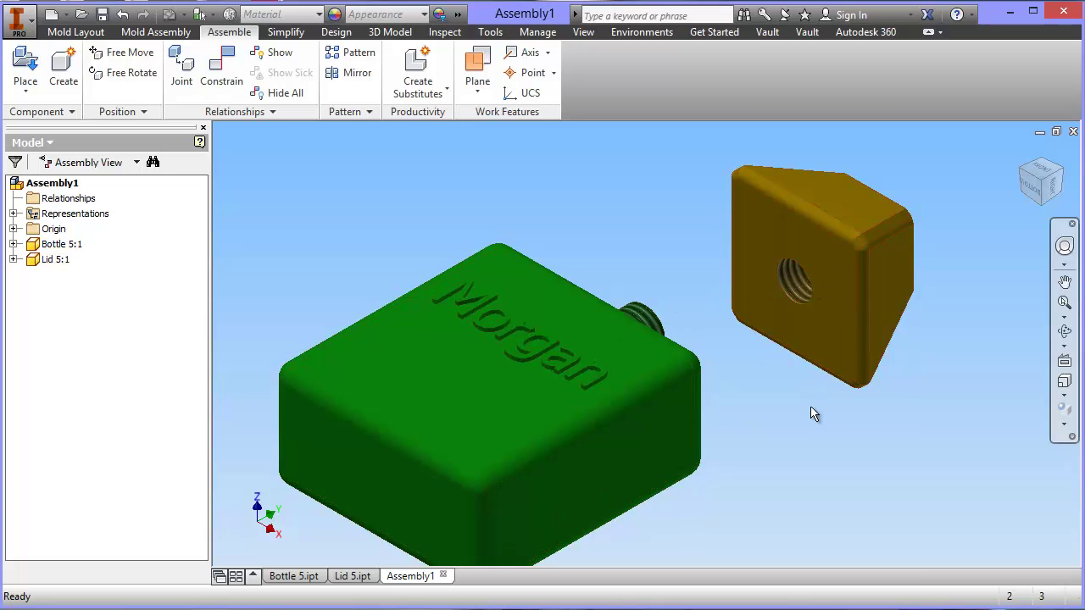
- Mate the bottle neck's axis to the lid's threaded-hole axis
click(220, 70)
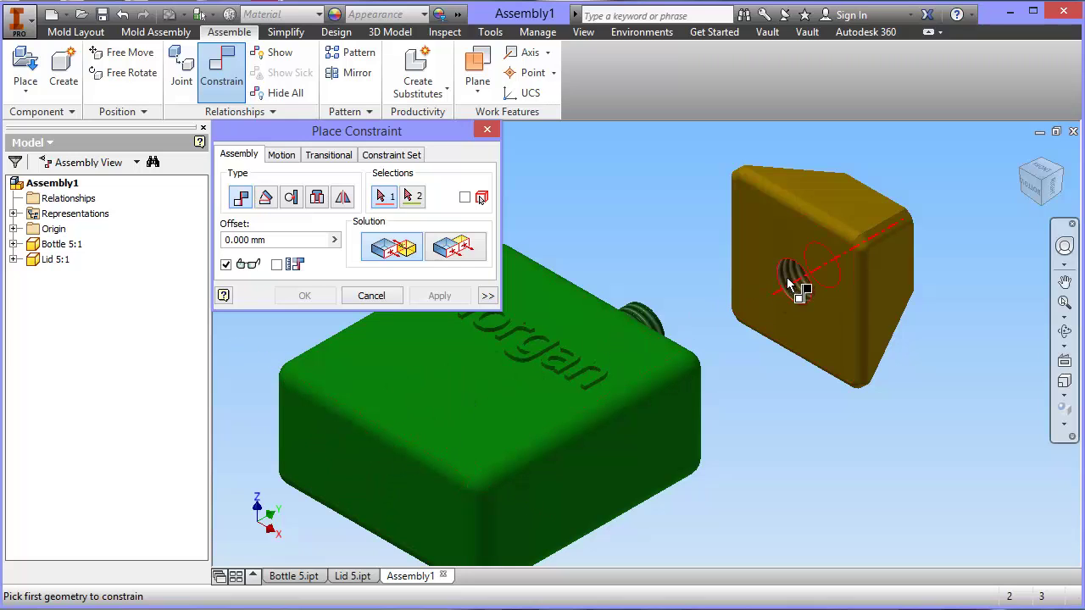
click(644, 319)
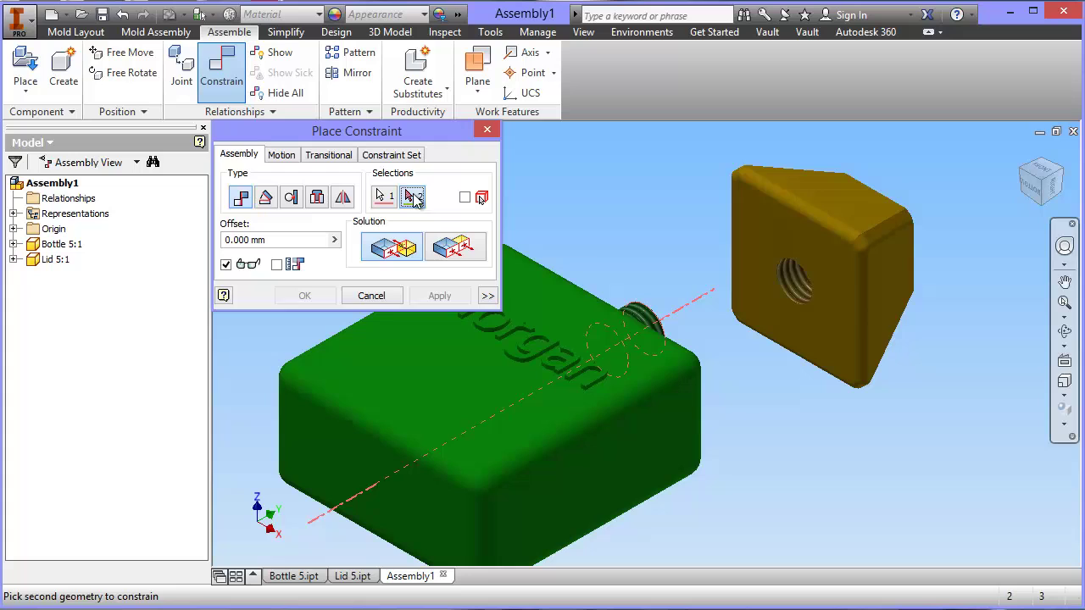
click(794, 286)
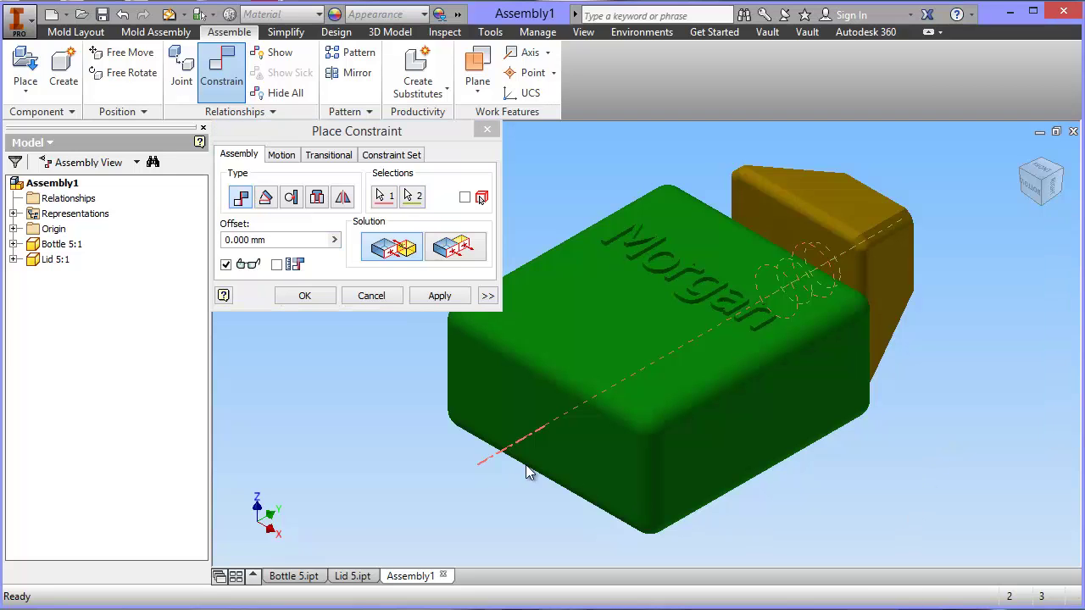
click(304, 296)
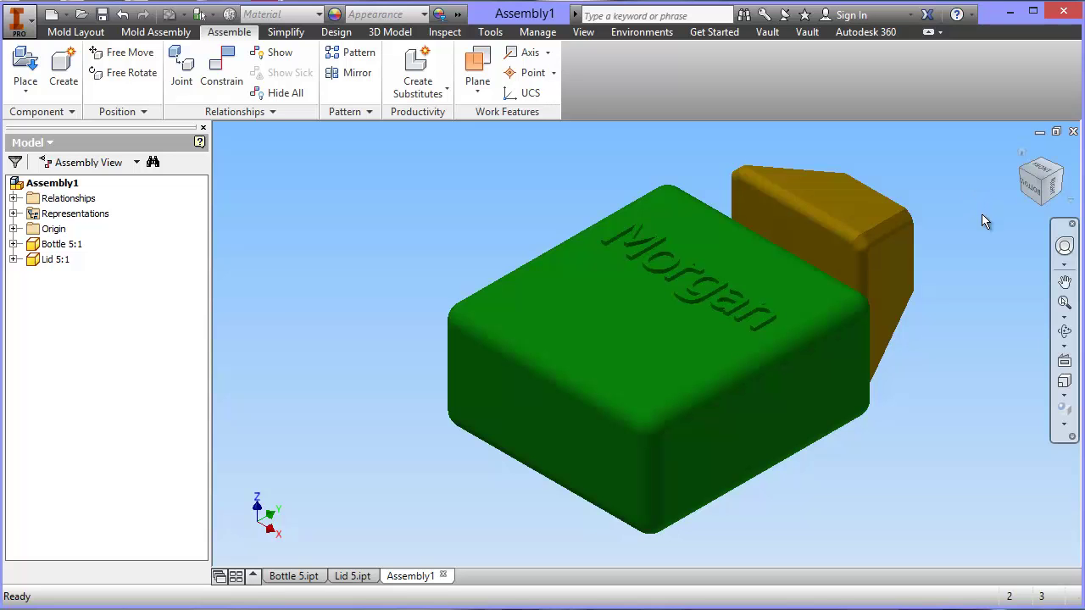
- Orbit the bottle upright, save it as the fitted home view, then view from the front
shift+middle_drag(981, 214, 835, 158)
scroll(932, 252, down, 3)
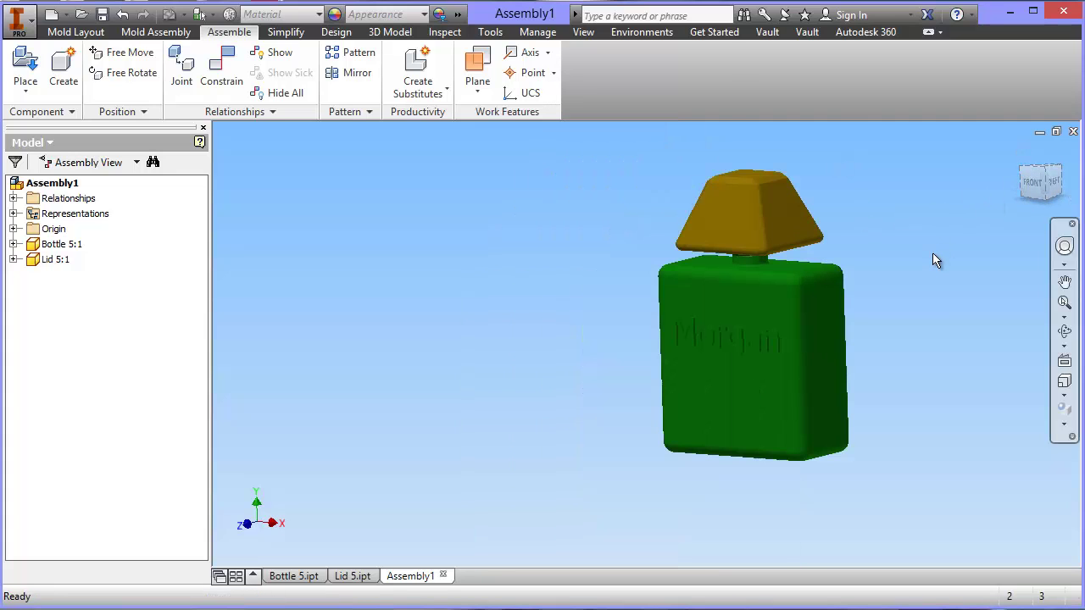
shift+middle_drag(941, 347, 833, 339)
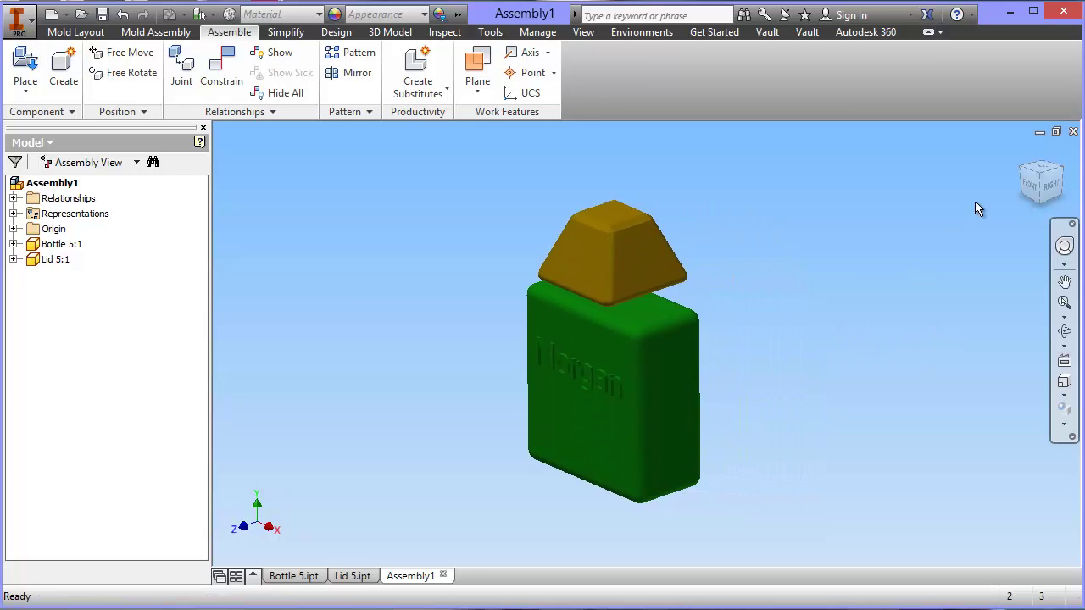
right_click(1024, 155)
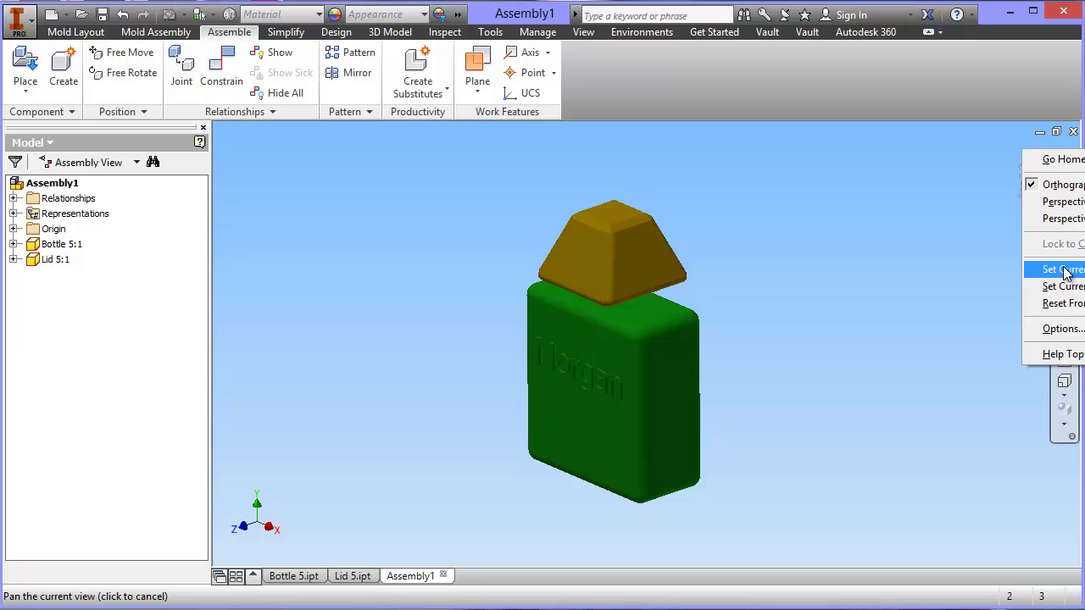
mouse_move(1064, 271)
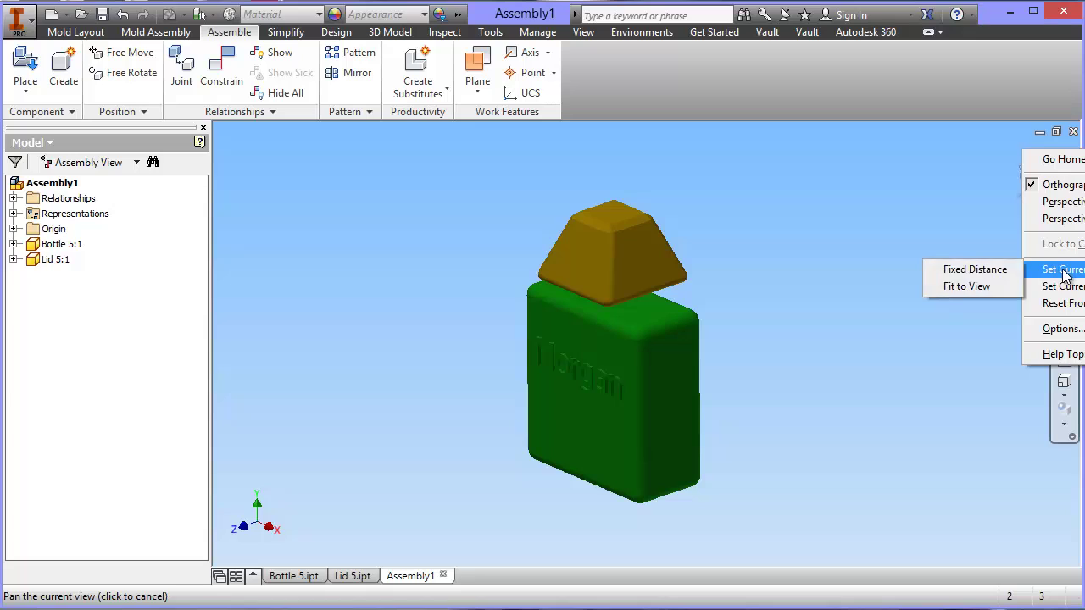
click(965, 287)
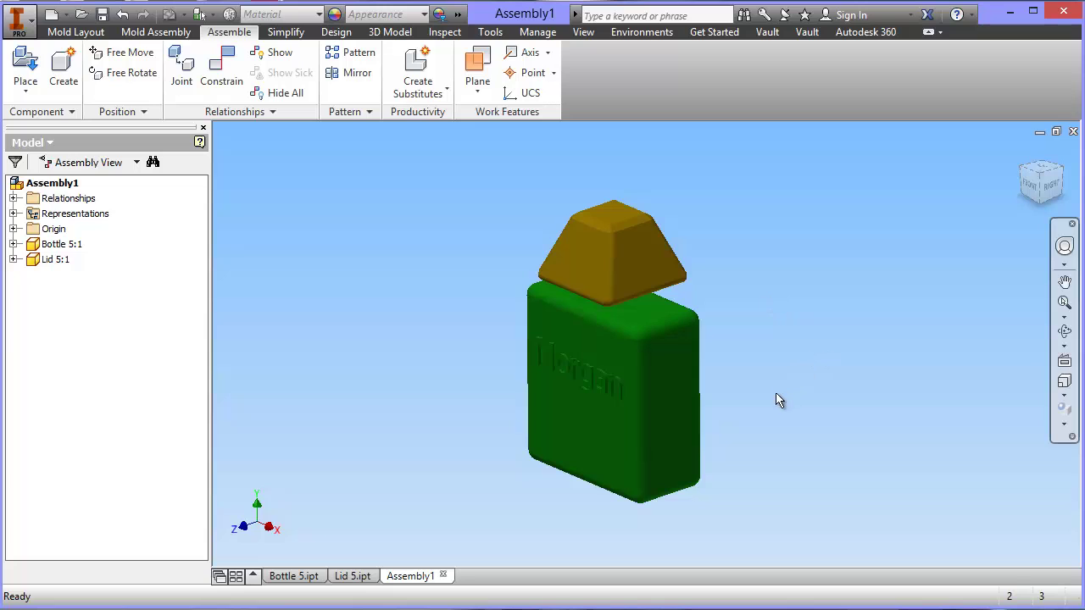
click(1028, 184)
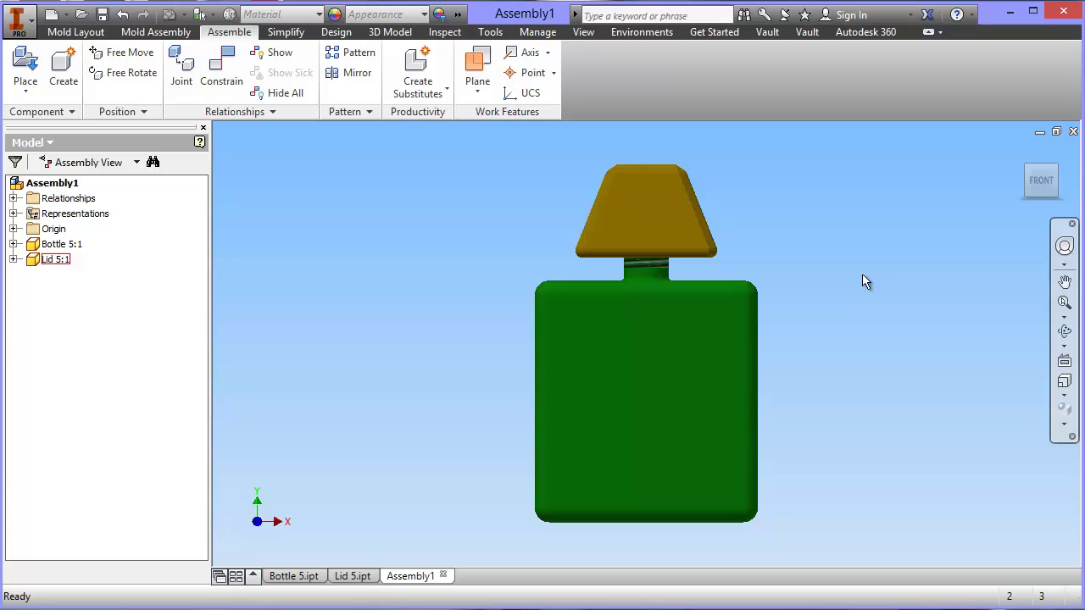
- Drag the lid down and up along the neck axis, then return to the home view
click(914, 306)
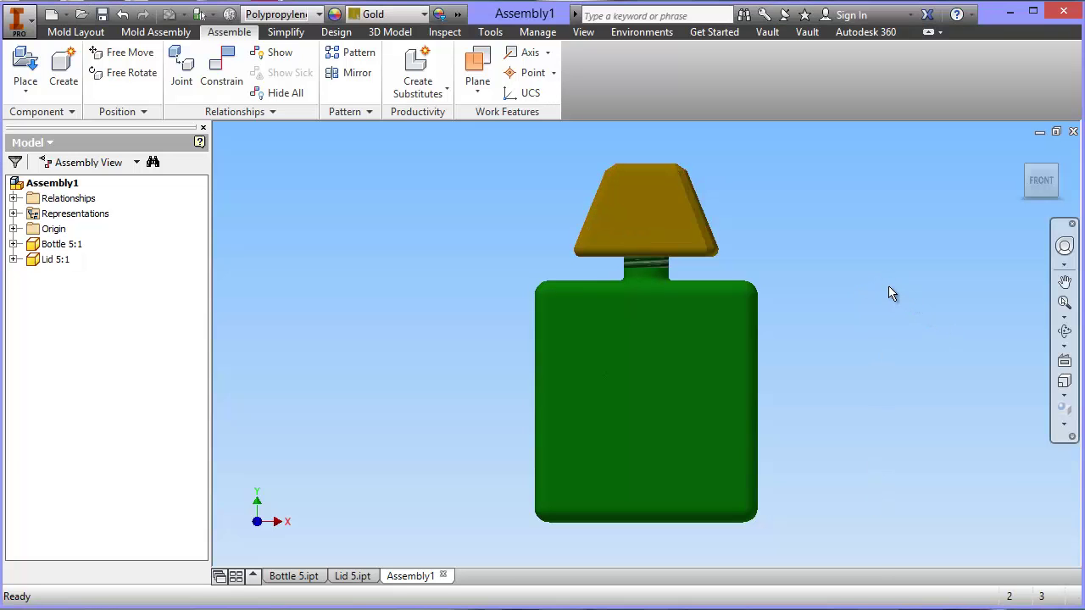
drag(680, 235, 680, 248)
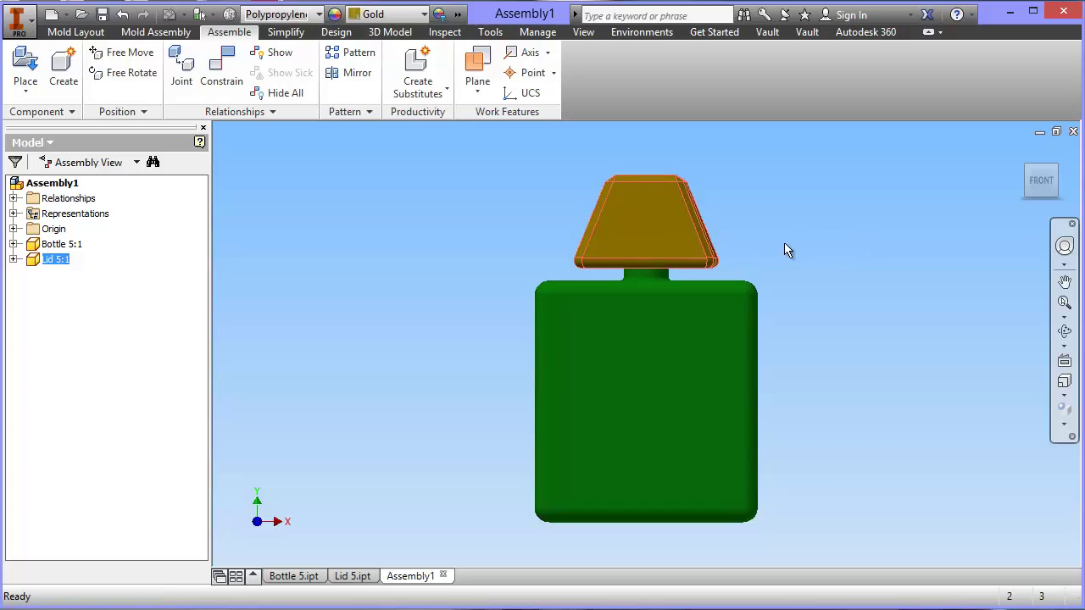
drag(679, 244, 676, 202)
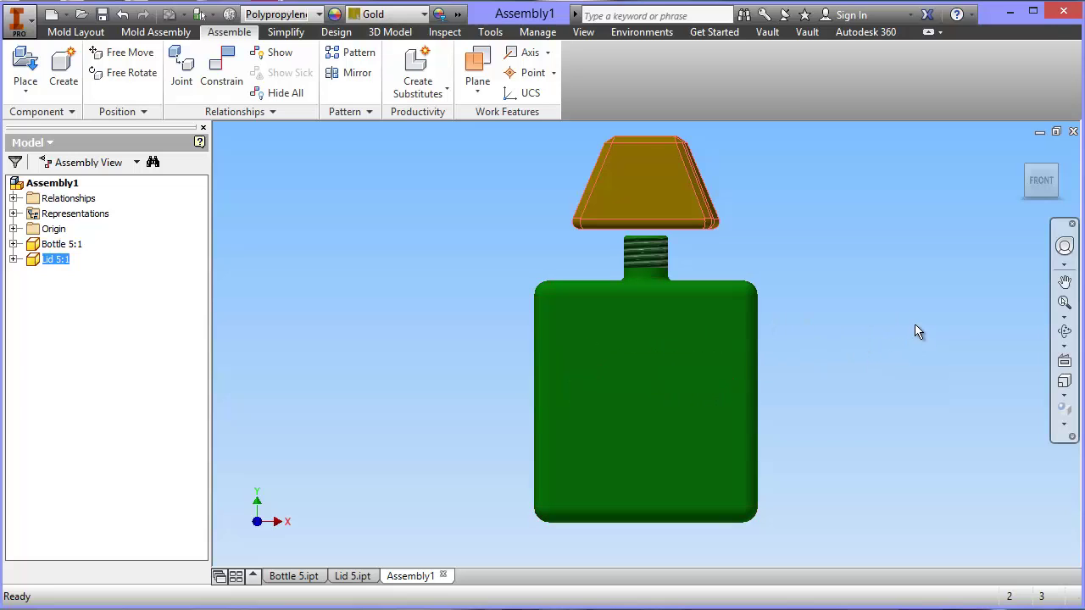
click(971, 197)
click(1022, 152)
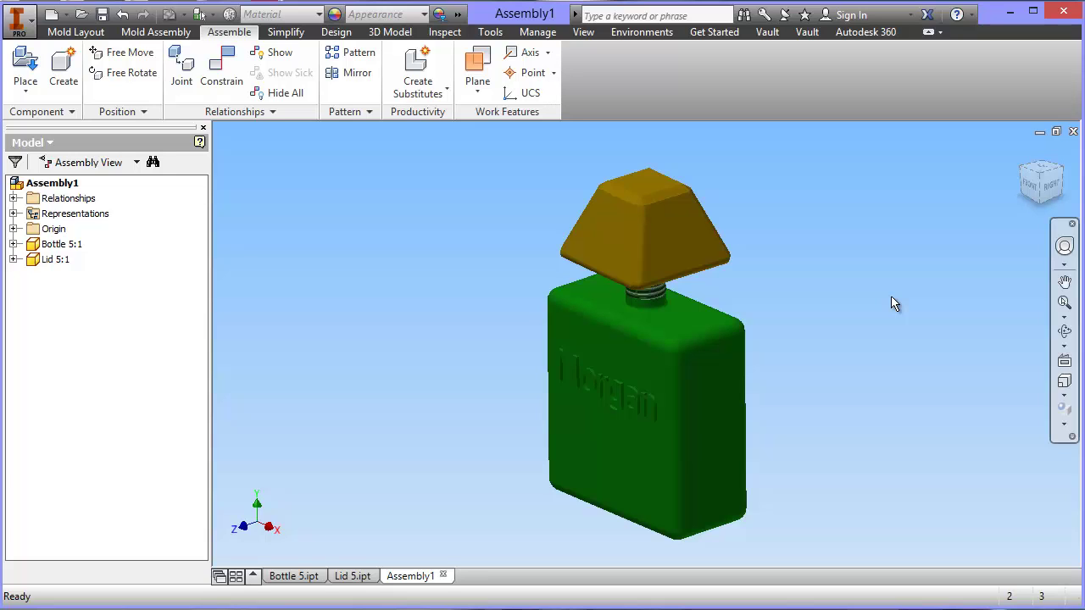
click(352, 577)
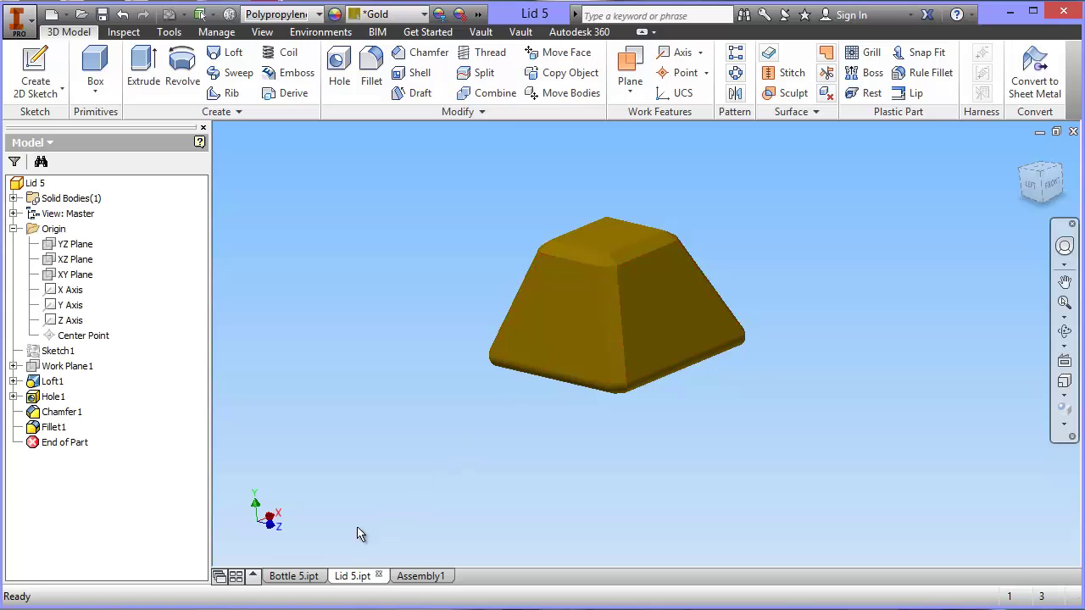
click(291, 577)
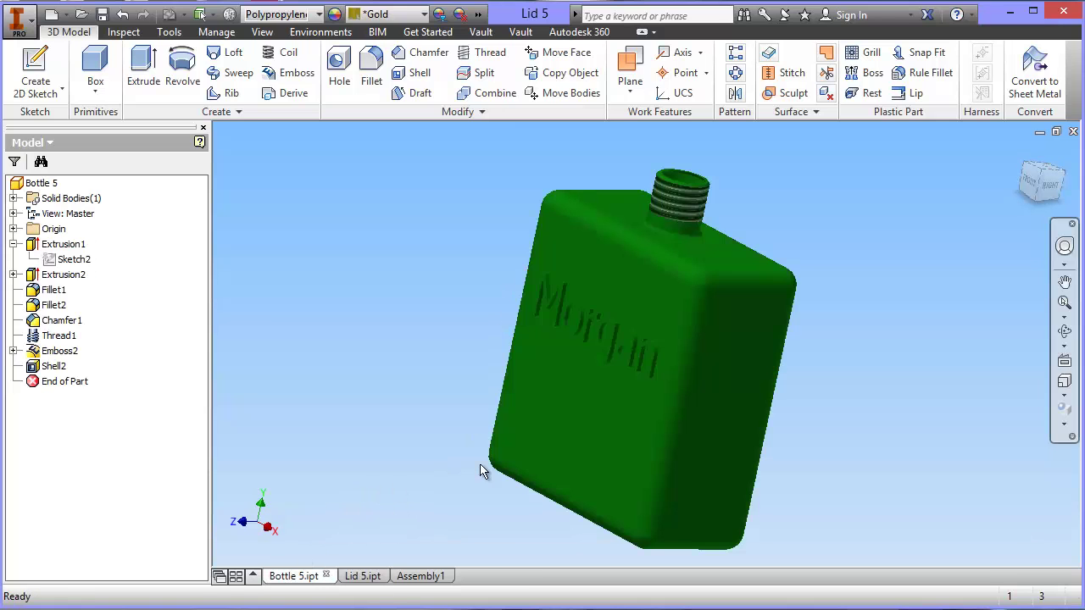
click(416, 578)
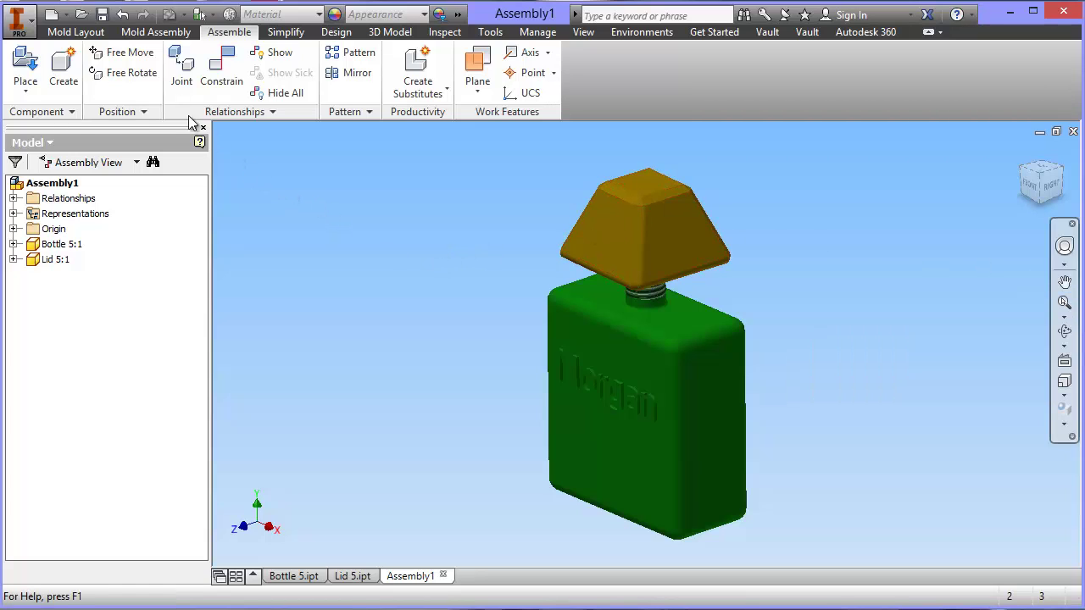
- Save the assembly with the file name Bottle Assembly5
click(102, 15)
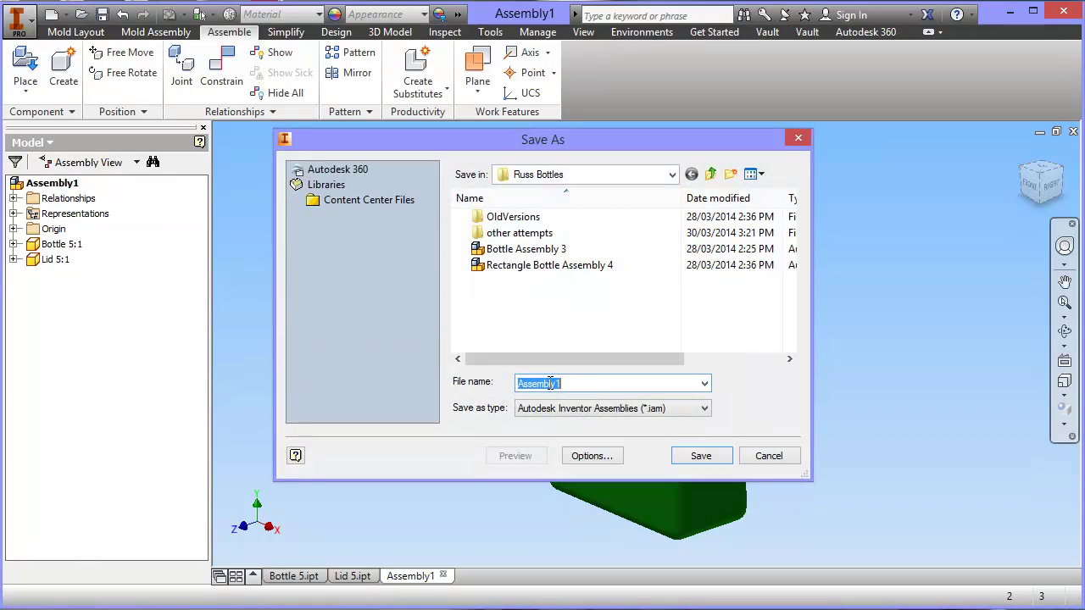
click(523, 383)
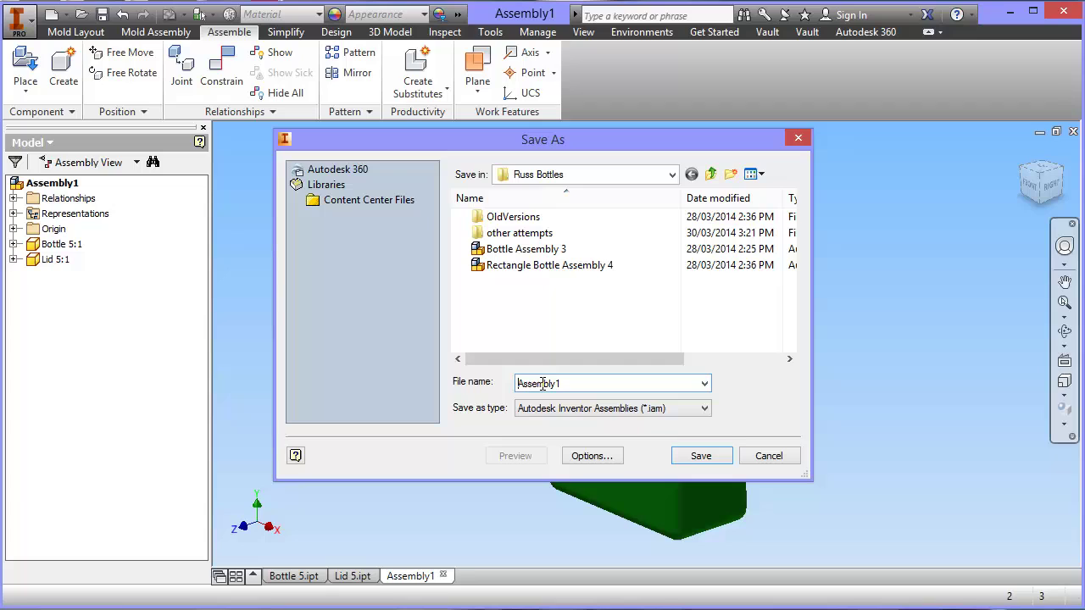
text(Bottle)
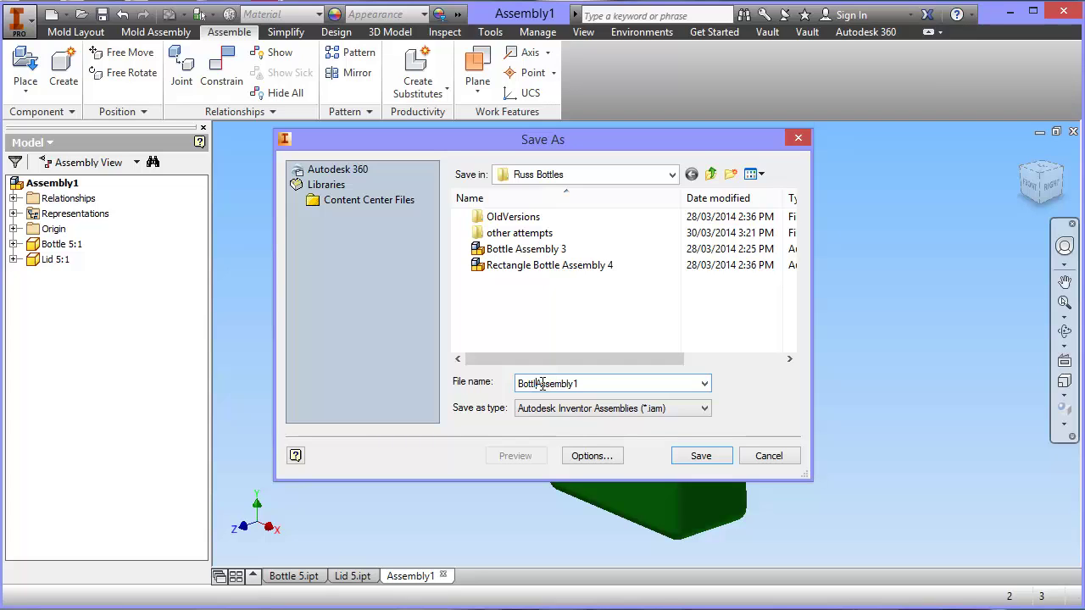
click(597, 380)
key(BackSpace)
text(5)
click(699, 455)
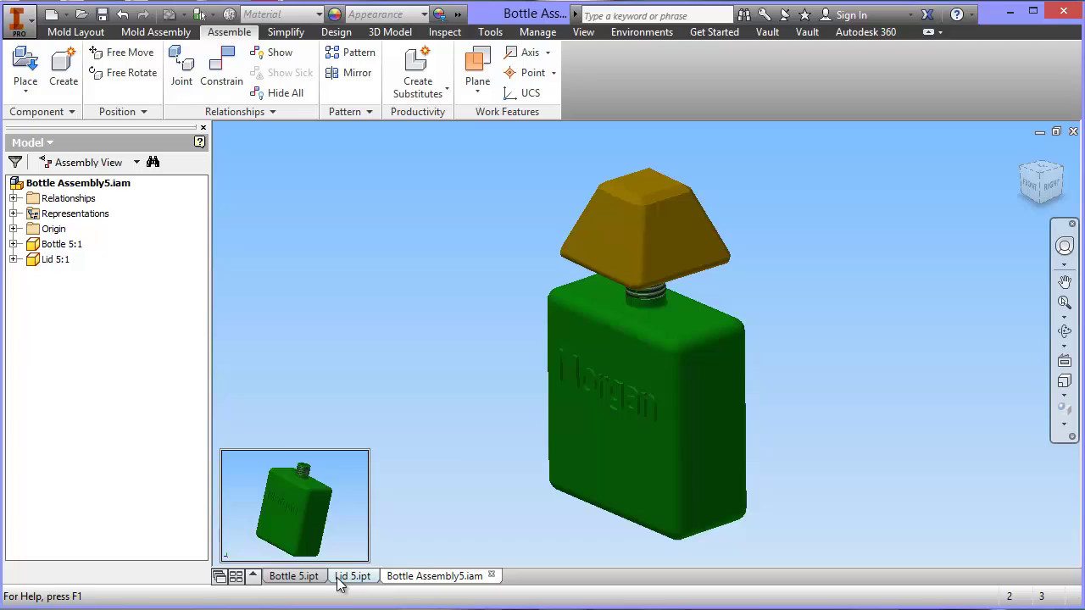
mouse_move(411, 581)
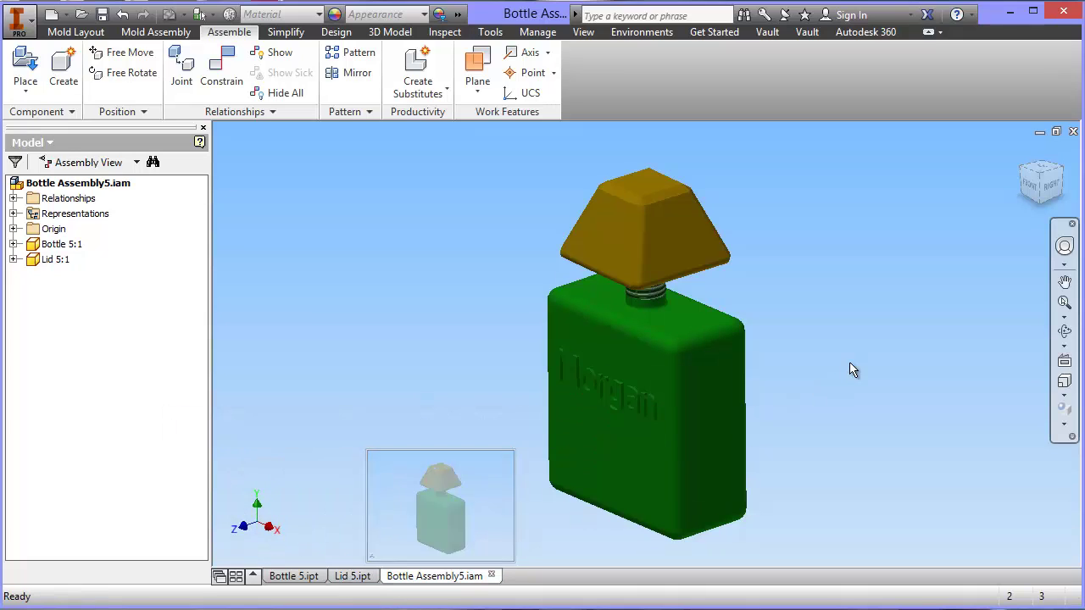